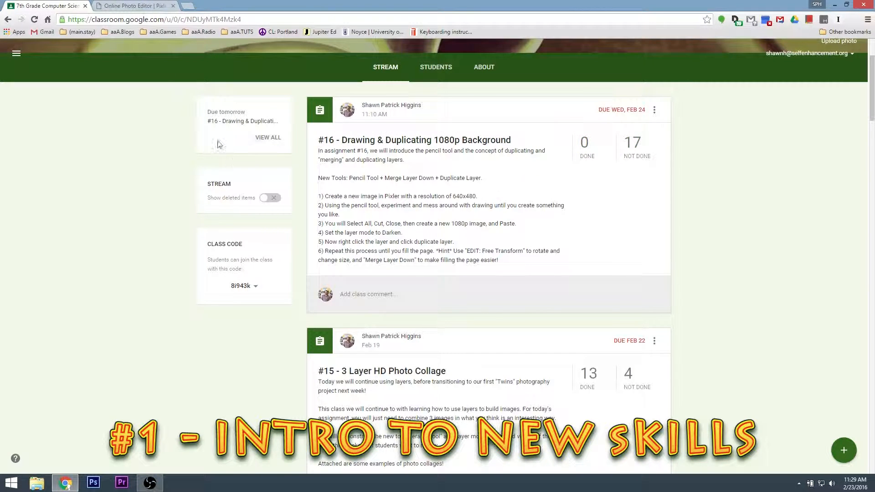
Step: Switch to Pixlr Editor and create a new blank image using the 640 x 480 preset
{"action": "left_click", "coordinate": [148, 6]}
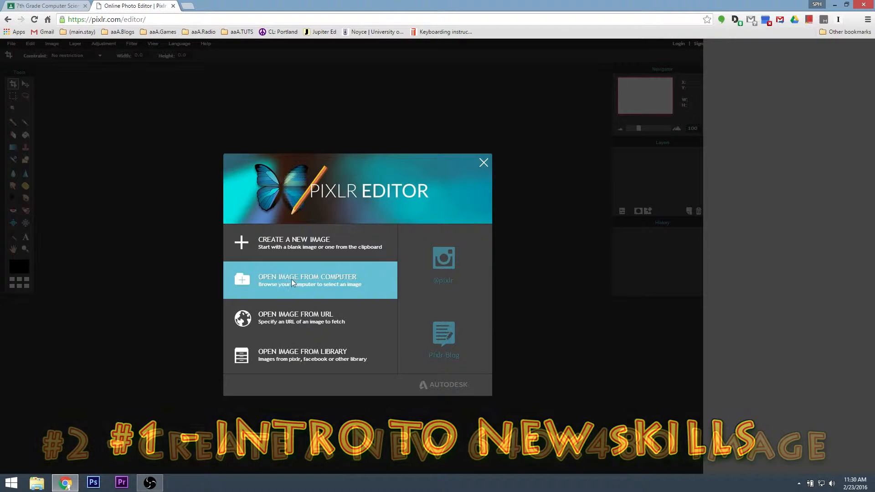
{"action": "left_click", "coordinate": [316, 254]}
{"action": "left_click", "coordinate": [401, 245]}
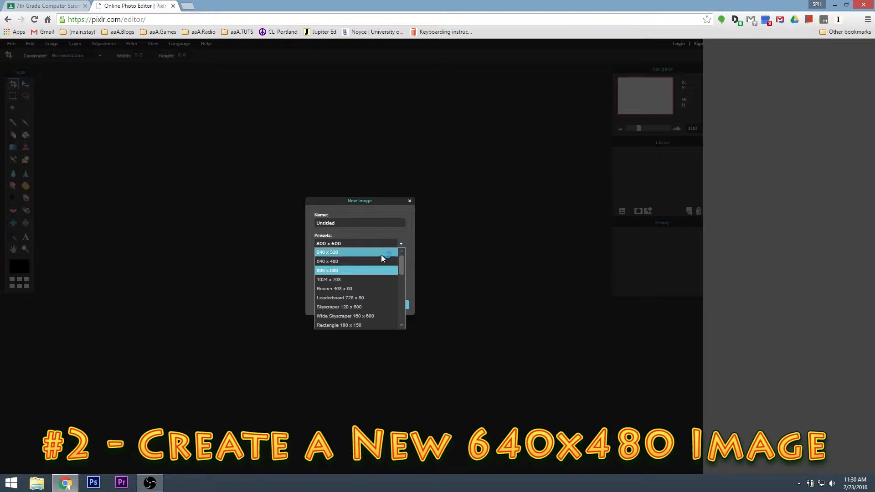
{"action": "left_click", "coordinate": [347, 262]}
{"action": "left_click", "coordinate": [402, 307]}
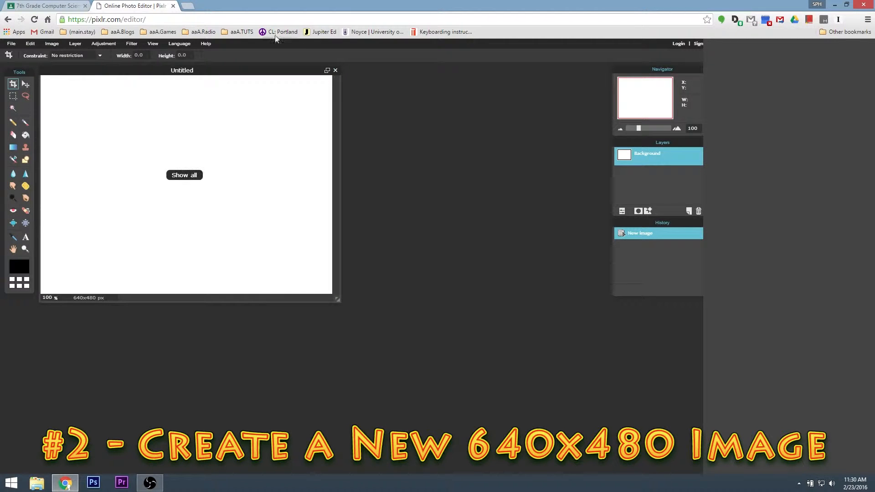
Step: Enlarge the image window around the blank canvas and place it in the middle of the workspace
{"action": "left_click_drag", "start_coordinate": [260, 72], "coordinate": [433, 87]}
{"action": "left_click_drag", "start_coordinate": [482, 313], "coordinate": [590, 398]}
{"action": "left_click_drag", "start_coordinate": [436, 85], "coordinate": [404, 79]}
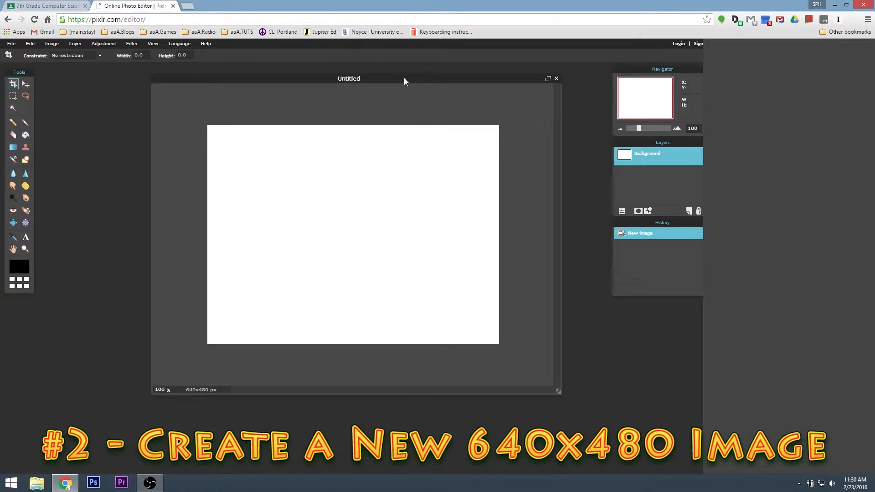
Step: Draw an abstract design of rounded shapes, inner loops and a surrounding outline with the Pencil tool set to Sketchy
{"action": "left_click", "coordinate": [13, 123]}
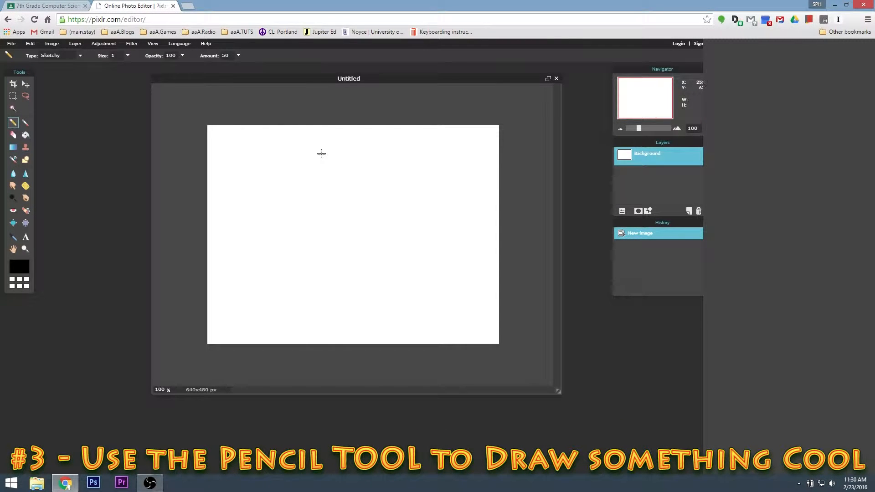
{"action": "mouse_move", "coordinate": [314, 156]}
{"action": "left_mouse_down"}
{"action": "mouse_move", "coordinate": [289, 179]}
{"action": "mouse_move", "coordinate": [304, 204]}
{"action": "mouse_move", "coordinate": [342, 210]}
{"action": "mouse_move", "coordinate": [347, 170]}
{"action": "mouse_move", "coordinate": [319, 155]}
{"action": "left_mouse_up"}
{"action": "mouse_move", "coordinate": [386, 161]}
{"action": "left_mouse_down"}
{"action": "mouse_move", "coordinate": [357, 212]}
{"action": "mouse_move", "coordinate": [384, 220]}
{"action": "mouse_move", "coordinate": [414, 208]}
{"action": "mouse_move", "coordinate": [390, 160]}
{"action": "left_mouse_up"}
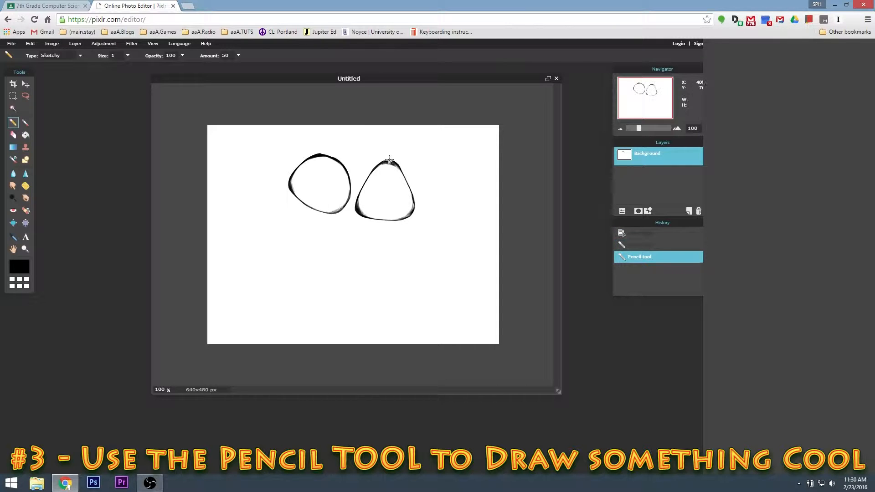
{"action": "left_click", "coordinate": [80, 55]}
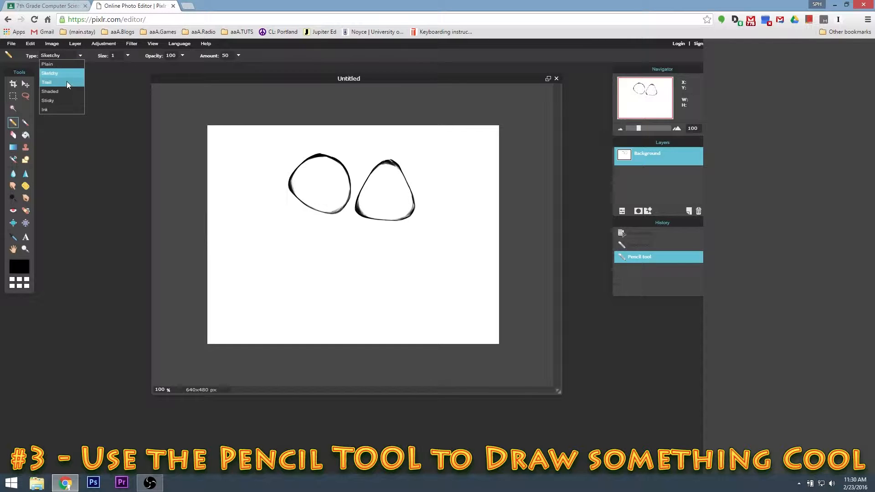
{"action": "left_click", "coordinate": [64, 73]}
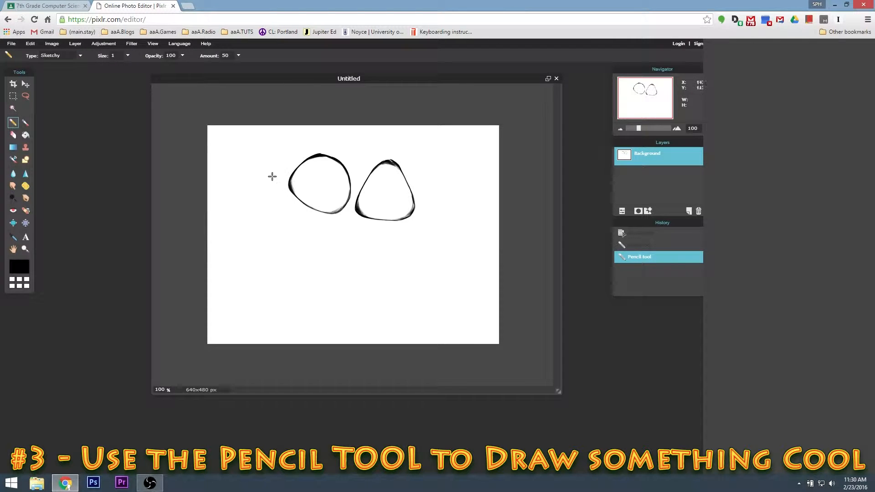
{"action": "mouse_move", "coordinate": [319, 235]}
{"action": "left_mouse_down"}
{"action": "mouse_move", "coordinate": [286, 205]}
{"action": "mouse_move", "coordinate": [264, 221]}
{"action": "mouse_move", "coordinate": [266, 258]}
{"action": "mouse_move", "coordinate": [310, 272]}
{"action": "mouse_move", "coordinate": [325, 251]}
{"action": "mouse_move", "coordinate": [317, 233]}
{"action": "mouse_move", "coordinate": [337, 242]}
{"action": "mouse_move", "coordinate": [331, 282]}
{"action": "mouse_move", "coordinate": [364, 235]}
{"action": "mouse_move", "coordinate": [370, 249]}
{"action": "mouse_move", "coordinate": [355, 292]}
{"action": "mouse_move", "coordinate": [372, 281]}
{"action": "mouse_move", "coordinate": [384, 249]}
{"action": "mouse_move", "coordinate": [401, 252]}
{"action": "mouse_move", "coordinate": [408, 273]}
{"action": "mouse_move", "coordinate": [384, 302]}
{"action": "mouse_move", "coordinate": [395, 309]}
{"action": "mouse_move", "coordinate": [420, 301]}
{"action": "mouse_move", "coordinate": [426, 277]}
{"action": "mouse_move", "coordinate": [415, 240]}
{"action": "mouse_move", "coordinate": [431, 217]}
{"action": "mouse_move", "coordinate": [419, 160]}
{"action": "mouse_move", "coordinate": [384, 146]}
{"action": "mouse_move", "coordinate": [363, 162]}
{"action": "mouse_move", "coordinate": [343, 147]}
{"action": "mouse_move", "coordinate": [300, 143]}
{"action": "mouse_move", "coordinate": [281, 160]}
{"action": "mouse_move", "coordinate": [282, 193]}
{"action": "mouse_move", "coordinate": [251, 214]}
{"action": "mouse_move", "coordinate": [247, 260]}
{"action": "mouse_move", "coordinate": [260, 283]}
{"action": "mouse_move", "coordinate": [287, 293]}
{"action": "mouse_move", "coordinate": [317, 283]}
{"action": "mouse_move", "coordinate": [331, 308]}
{"action": "mouse_move", "coordinate": [357, 321]}
{"action": "mouse_move", "coordinate": [414, 325]}
{"action": "mouse_move", "coordinate": [440, 294]}
{"action": "mouse_move", "coordinate": [439, 235]}
{"action": "mouse_move", "coordinate": [456, 204]}
{"action": "mouse_move", "coordinate": [452, 183]}
{"action": "mouse_move", "coordinate": [392, 136]}
{"action": "mouse_move", "coordinate": [295, 132]}
{"action": "mouse_move", "coordinate": [250, 169]}
{"action": "mouse_move", "coordinate": [224, 263]}
{"action": "mouse_move", "coordinate": [271, 319]}
{"action": "mouse_move", "coordinate": [314, 329]}
{"action": "mouse_move", "coordinate": [350, 321]}
{"action": "left_mouse_up"}
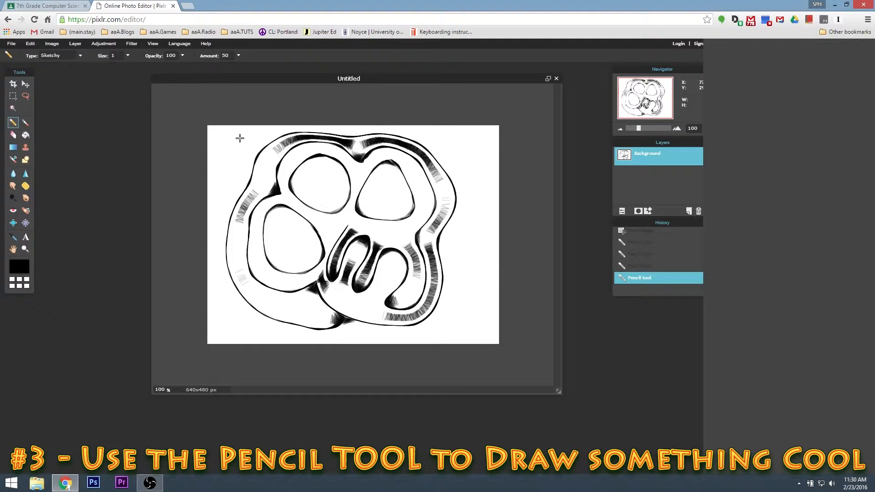
Step: Select and cut the whole drawing, and close the 640 x 480 image without saving
{"action": "left_click", "coordinate": [29, 44]}
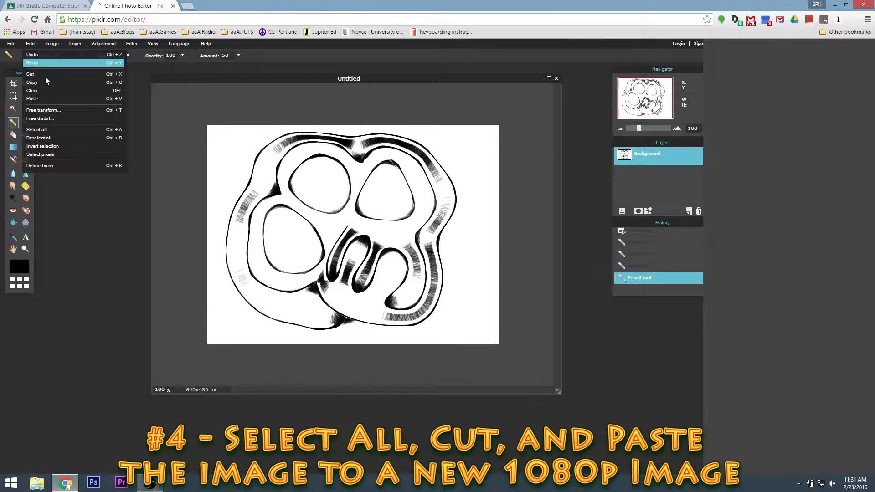
{"action": "left_click", "coordinate": [51, 129]}
{"action": "left_click", "coordinate": [30, 44]}
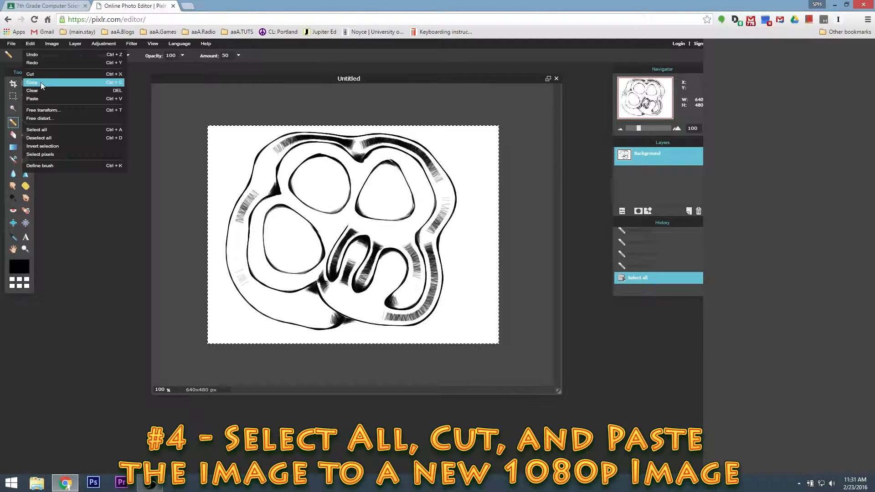
{"action": "left_click", "coordinate": [40, 75]}
{"action": "left_click", "coordinate": [556, 79]}
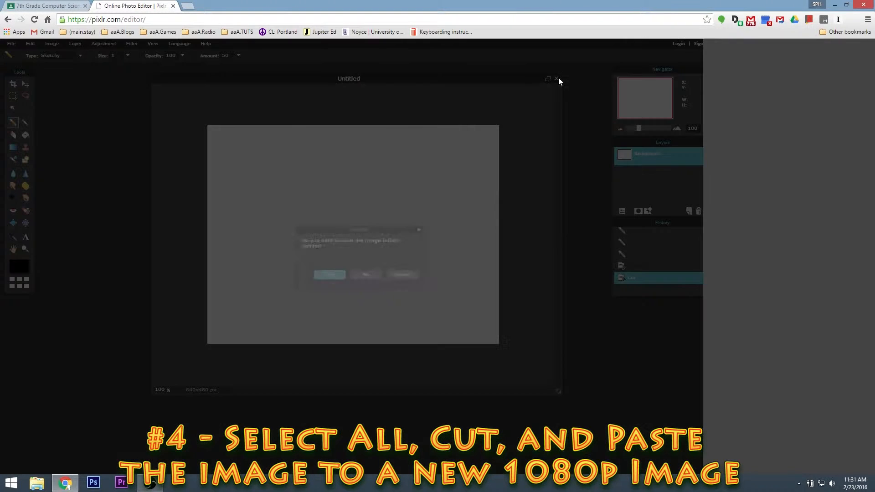
{"action": "left_click", "coordinate": [366, 275]}
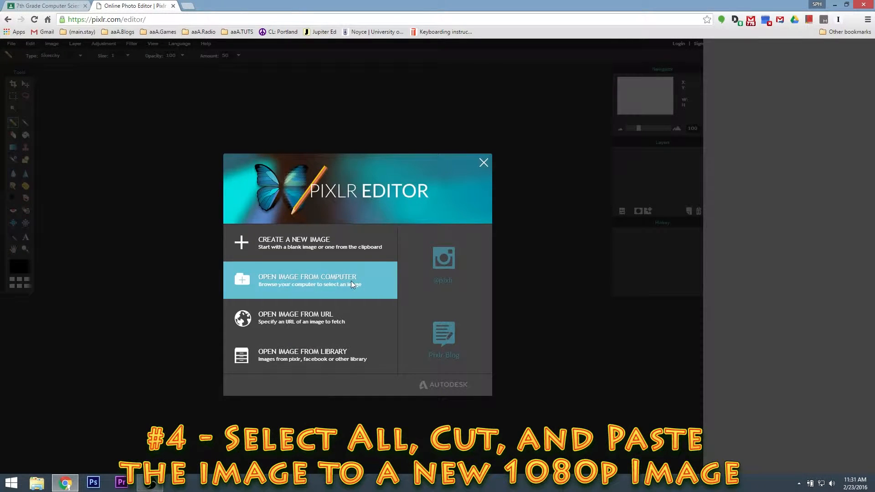
Step: Create a new image with the Movie 1080p preset and paste the cut drawing into it
{"action": "left_click", "coordinate": [331, 251]}
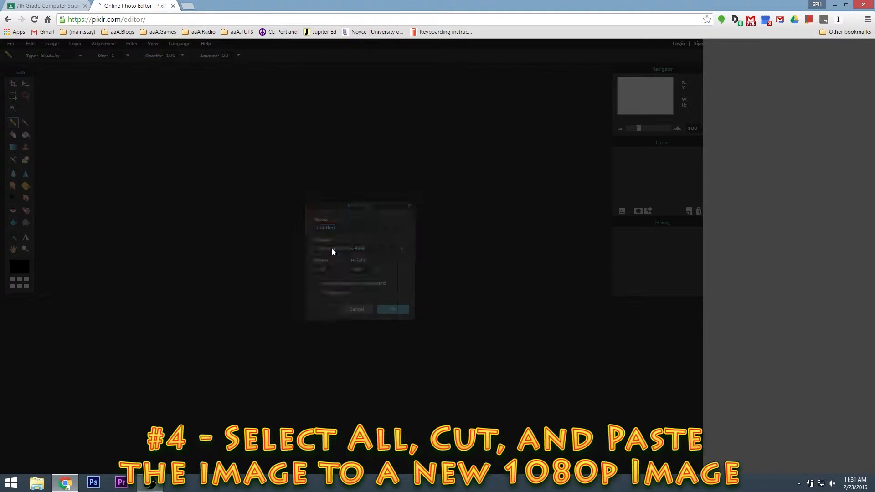
{"action": "left_click", "coordinate": [401, 249]}
{"action": "scroll", "coordinate": [385, 296], "scroll_direction": "down", "scroll_amount": 5}
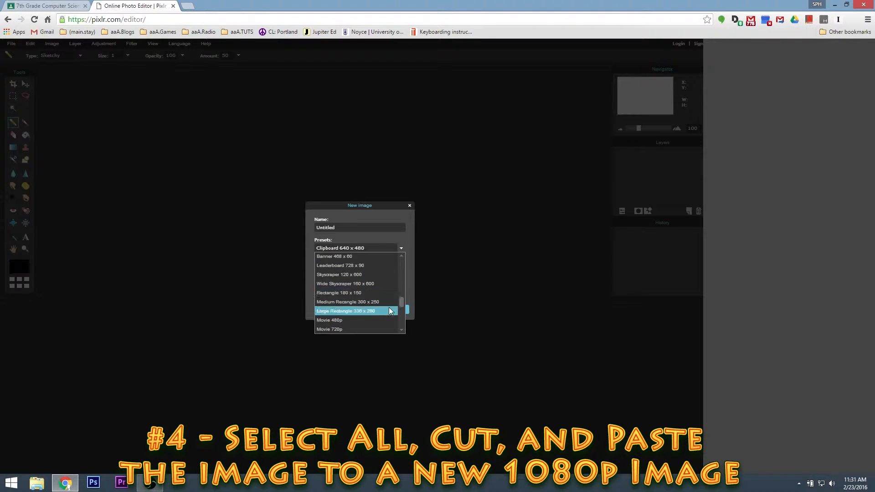
{"action": "left_click", "coordinate": [362, 319]}
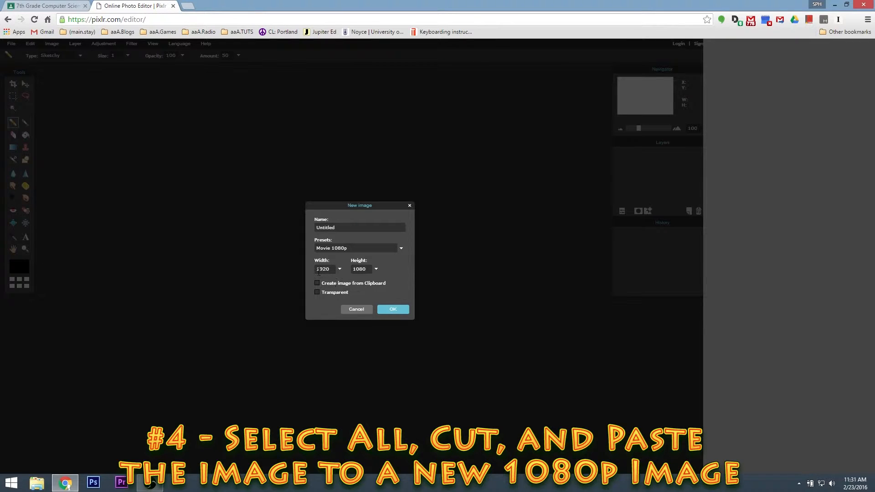
{"action": "left_click", "coordinate": [393, 309]}
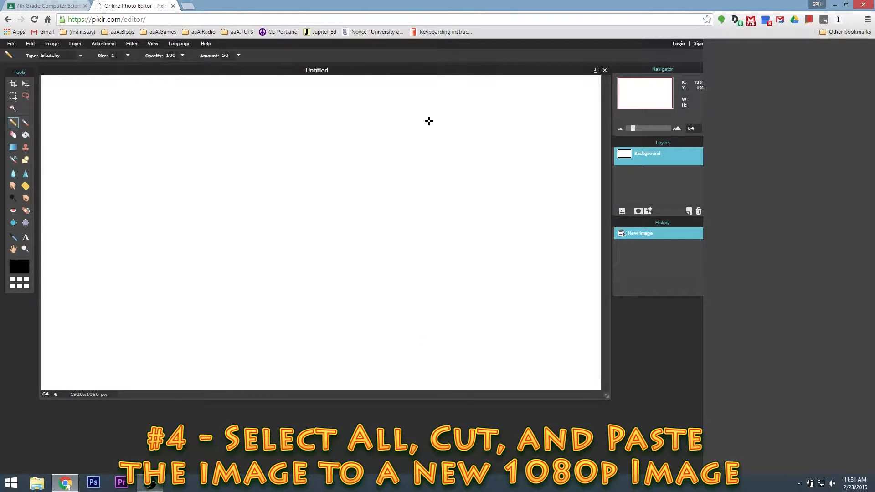
{"action": "left_click", "coordinate": [30, 43]}
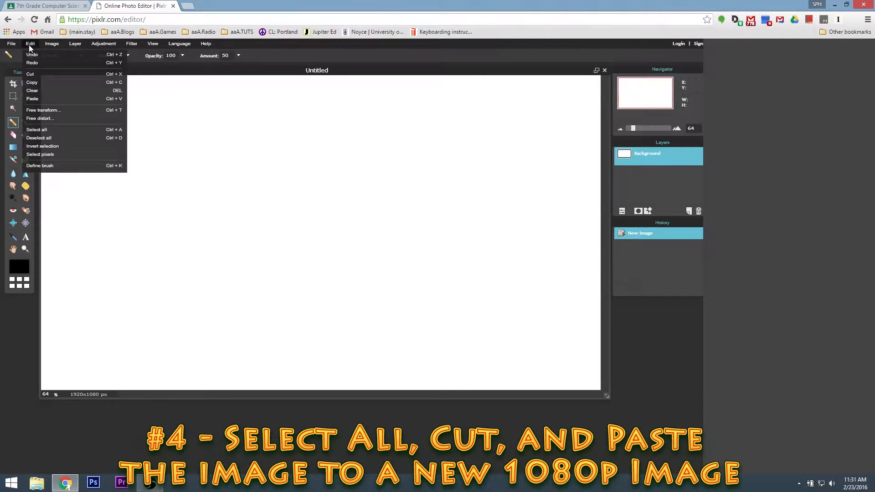
{"action": "left_click", "coordinate": [43, 96]}
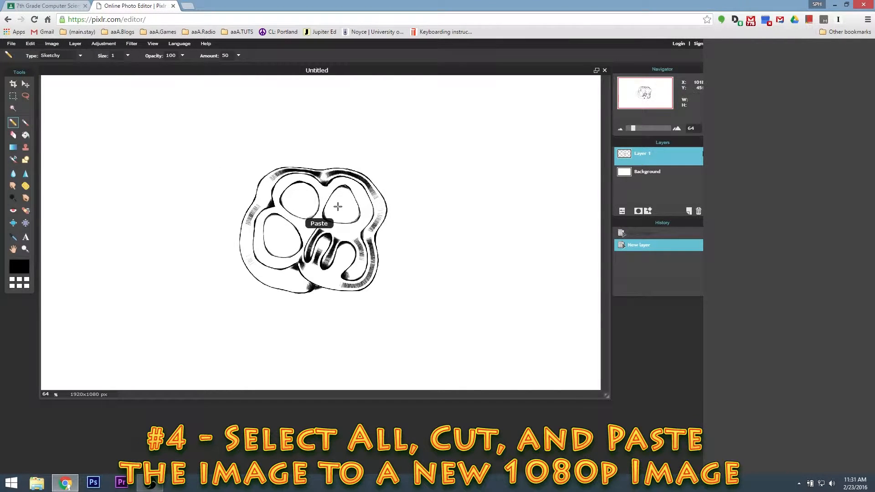
Step: Reposition the Layers and History palettes so they are fully visible, and make the Layers palette taller
{"action": "left_click_drag", "start_coordinate": [669, 145], "coordinate": [658, 142]}
{"action": "left_click_drag", "start_coordinate": [671, 224], "coordinate": [666, 338]}
{"action": "left_click_drag", "start_coordinate": [702, 209], "coordinate": [695, 325]}
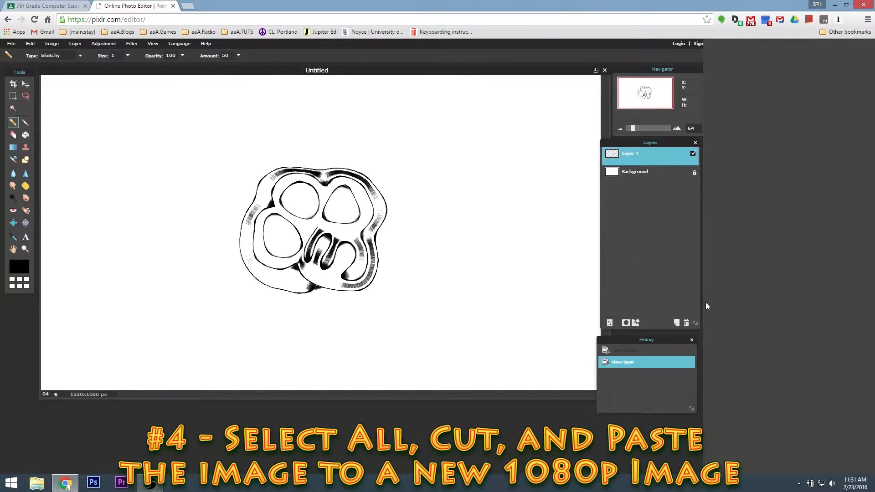
Step: Set the blend mode of Layer 1, which holds the pasted drawing, to Darken
{"action": "left_click", "coordinate": [638, 174]}
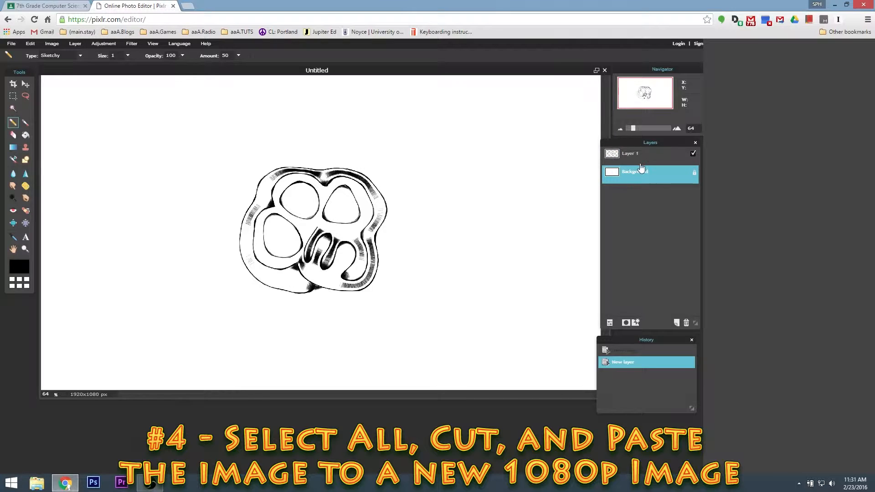
{"action": "left_click", "coordinate": [638, 158]}
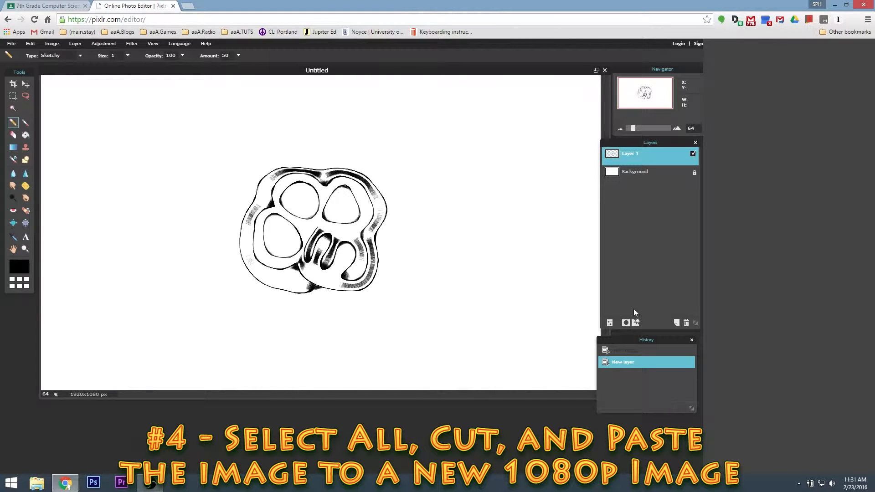
{"action": "left_click", "coordinate": [609, 323]}
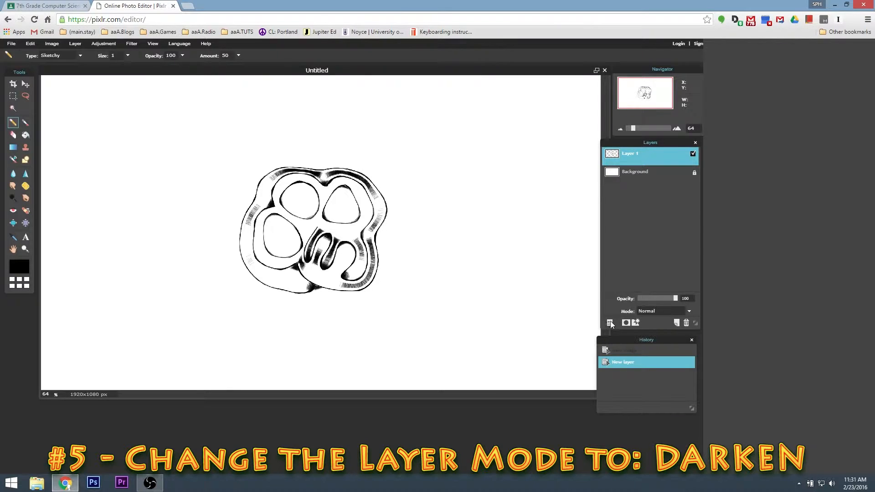
{"action": "left_click", "coordinate": [650, 315]}
{"action": "left_click", "coordinate": [659, 341]}
Step: Move the drawing to the canvas's lower-left corner and rotate it slightly more than a quarter turn counterclockwise with Free transform
{"action": "left_click", "coordinate": [26, 87]}
{"action": "mouse_move", "coordinate": [346, 241]}
{"action": "left_mouse_down"}
{"action": "mouse_move", "coordinate": [255, 186]}
{"action": "mouse_move", "coordinate": [402, 211]}
{"action": "mouse_move", "coordinate": [192, 290]}
{"action": "left_mouse_up"}
{"action": "left_click", "coordinate": [30, 43]}
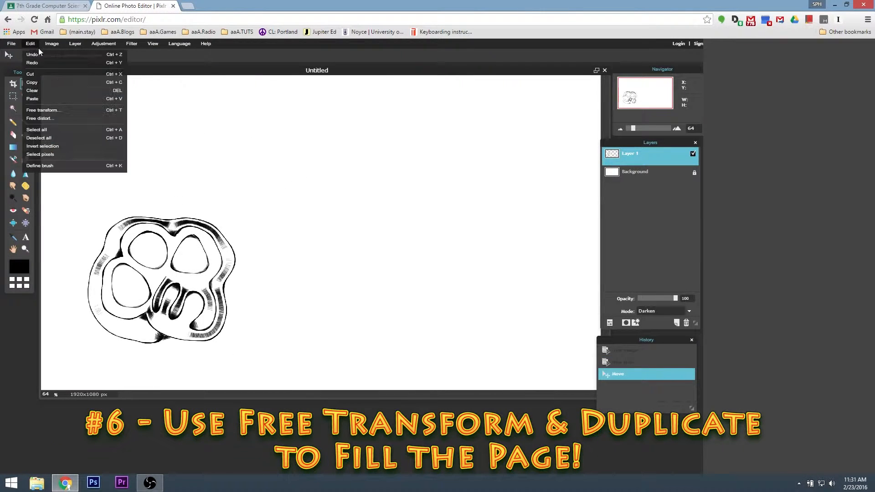
{"action": "left_click", "coordinate": [60, 110]}
{"action": "left_click", "coordinate": [276, 209]}
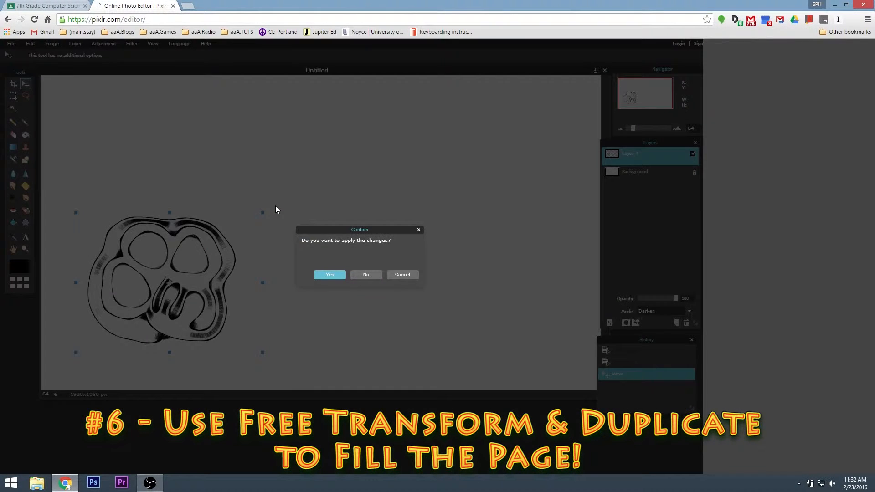
{"action": "left_click", "coordinate": [412, 275]}
{"action": "mouse_move", "coordinate": [268, 206]}
{"action": "left_mouse_down"}
{"action": "mouse_move", "coordinate": [291, 247]}
{"action": "mouse_move", "coordinate": [209, 166]}
{"action": "mouse_move", "coordinate": [249, 180]}
{"action": "mouse_move", "coordinate": [279, 216]}
{"action": "mouse_move", "coordinate": [117, 178]}
{"action": "left_mouse_up"}
{"action": "mouse_move", "coordinate": [181, 293]}
{"action": "left_mouse_down"}
{"action": "mouse_move", "coordinate": [155, 282]}
{"action": "mouse_move", "coordinate": [138, 300]}
{"action": "left_mouse_up"}
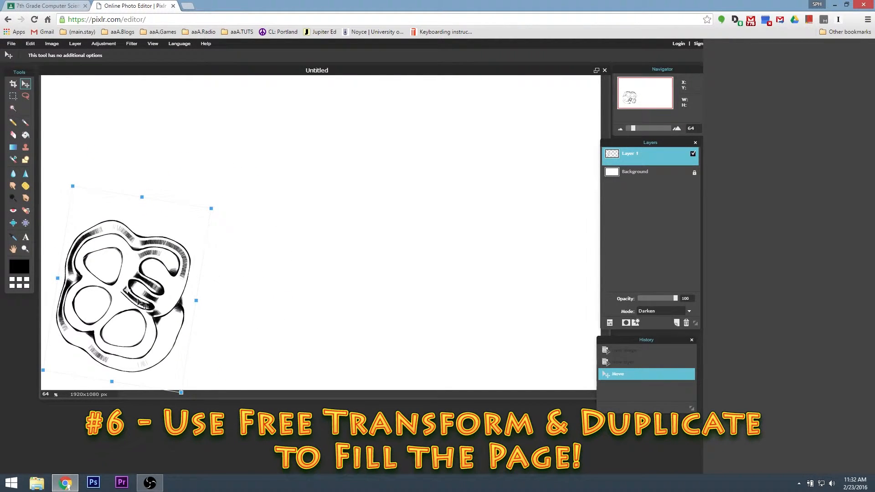
{"action": "left_click", "coordinate": [298, 164]}
{"action": "left_click", "coordinate": [329, 275]}
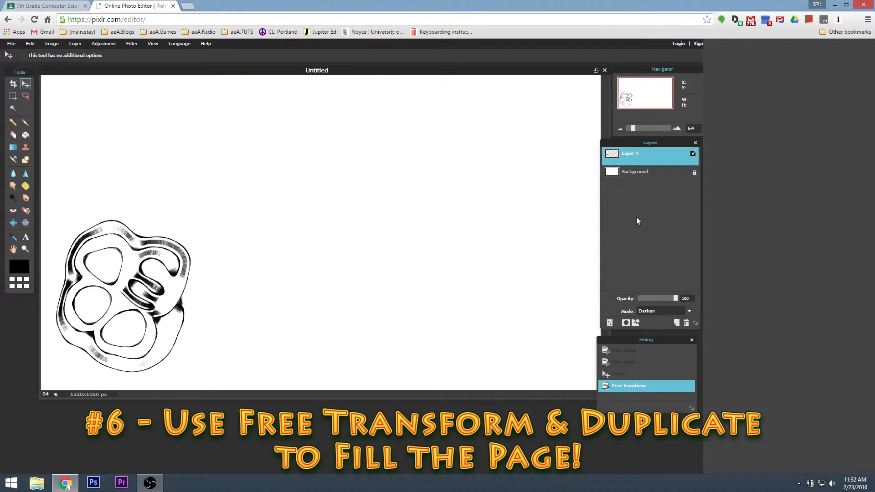
Step: Duplicate Layer 1 and move the copy directly to the right of the original drawing, slightly higher
{"action": "right_click", "coordinate": [618, 157]}
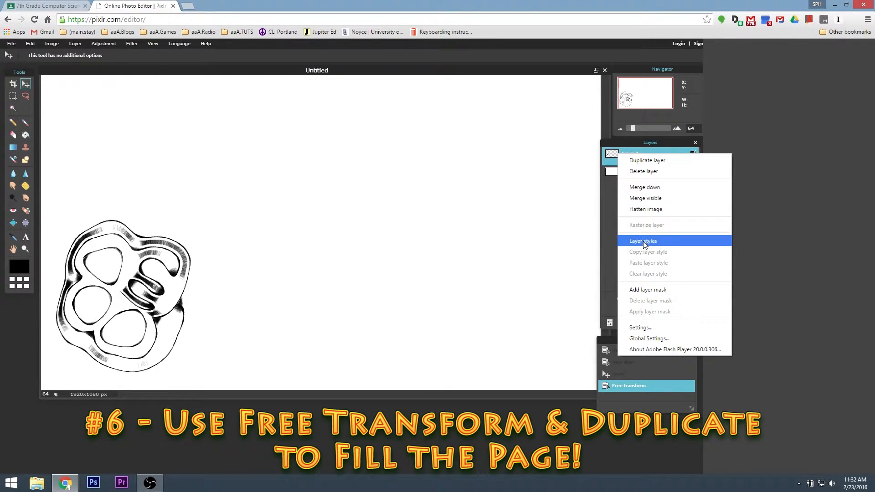
{"action": "left_click", "coordinate": [662, 166]}
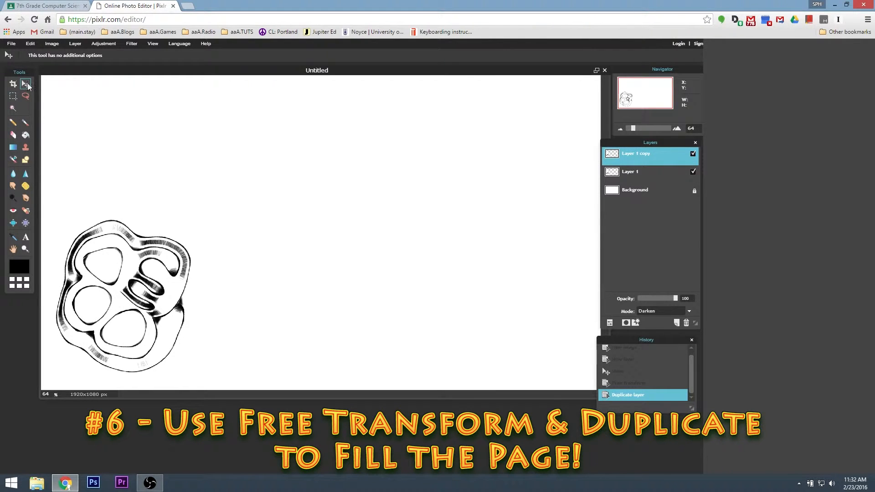
{"action": "left_click_drag", "start_coordinate": [118, 294], "coordinate": [229, 284]}
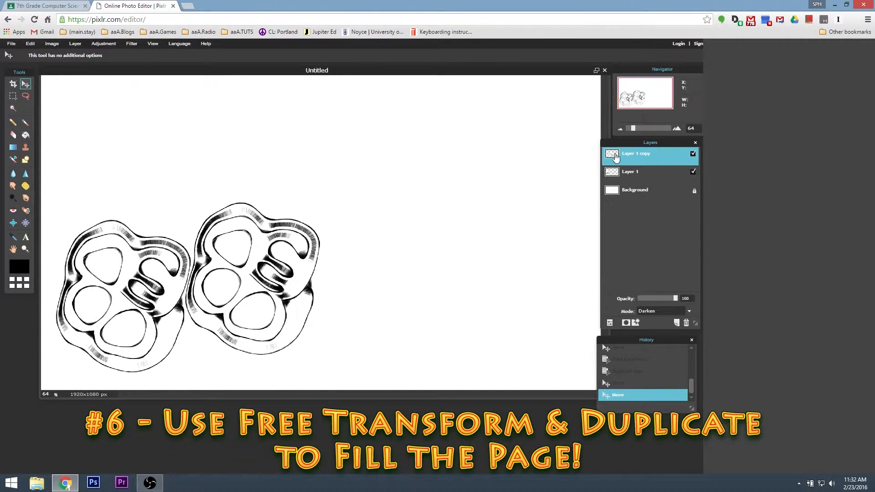
Step: Duplicate the copied layer twice more and place the copies side by side to extend the rising row across the canvas
{"action": "right_click", "coordinate": [615, 157]}
{"action": "left_click", "coordinate": [628, 159]}
{"action": "left_click_drag", "start_coordinate": [257, 277], "coordinate": [530, 231]}
{"action": "right_click", "coordinate": [628, 160]}
{"action": "left_click", "coordinate": [652, 165]}
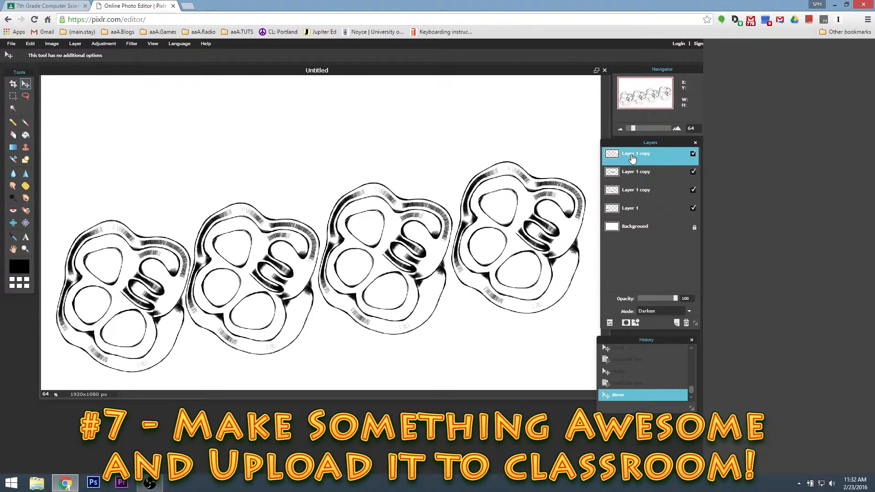
Step: Merge the three duplicate layers down into Layer 1 and move the combined row slightly down and left
{"action": "right_click", "coordinate": [633, 158]}
{"action": "left_click", "coordinate": [652, 186]}
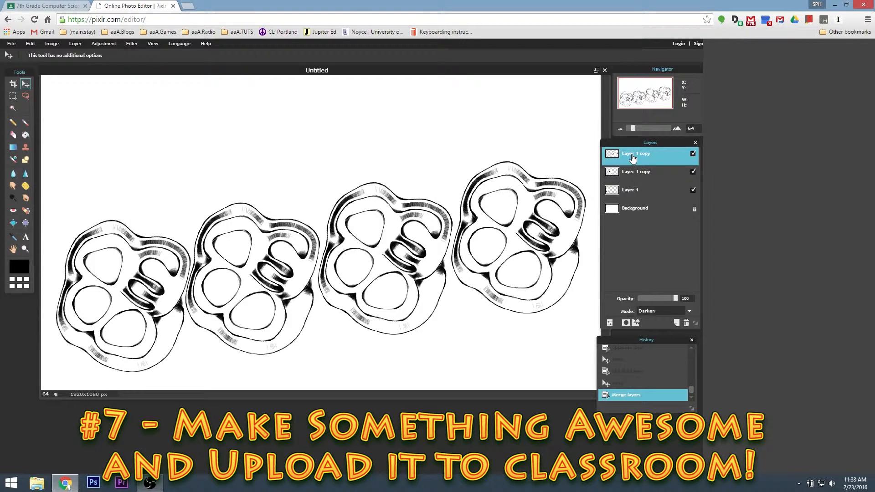
{"action": "right_click", "coordinate": [632, 158]}
{"action": "left_click", "coordinate": [652, 186]}
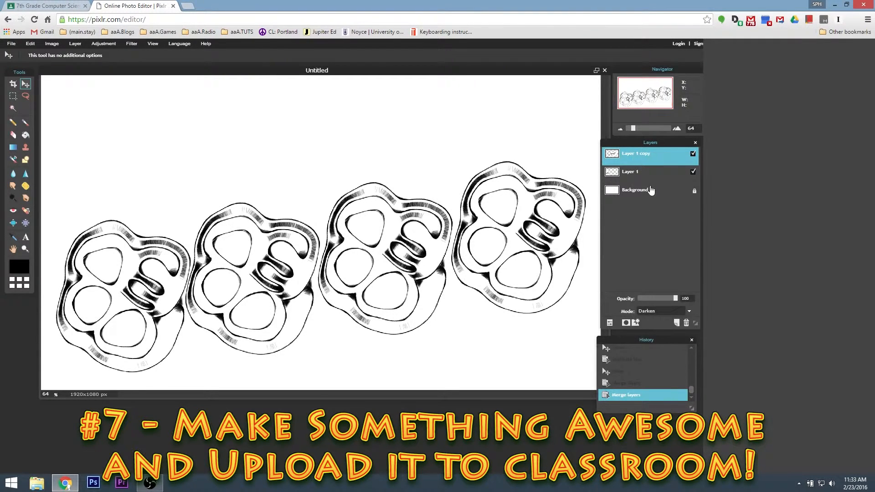
{"action": "right_click", "coordinate": [631, 157]}
{"action": "left_click", "coordinate": [653, 186]}
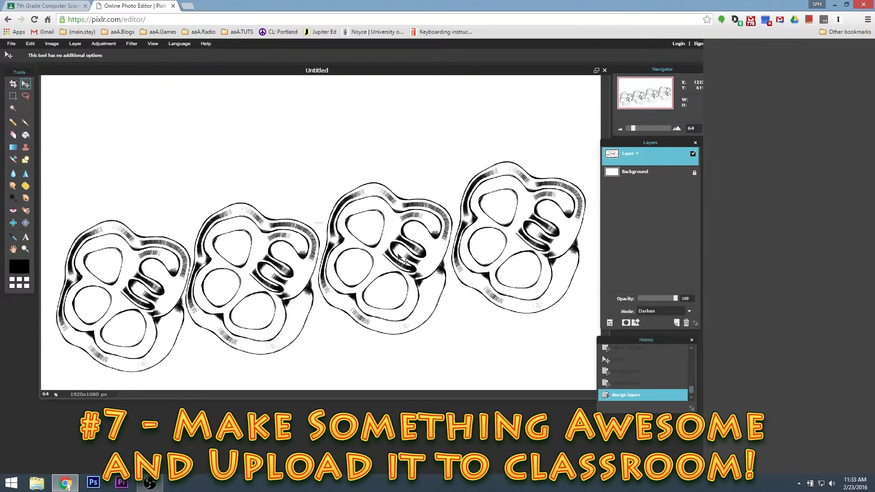
{"action": "left_click_drag", "start_coordinate": [372, 243], "coordinate": [368, 218]}
{"action": "left_click_drag", "start_coordinate": [302, 236], "coordinate": [401, 264]}
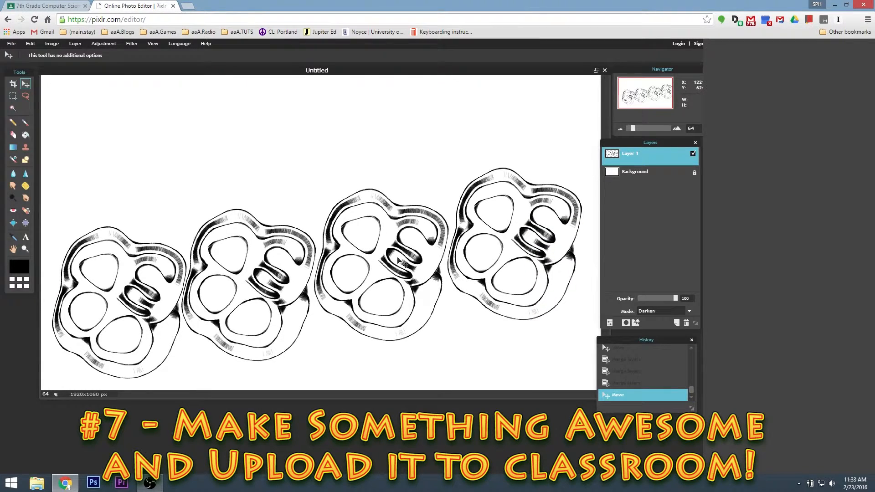
Step: Duplicate Layer 1, shrink the copied row to about half size with Free transform and place it above the original row's left half
{"action": "right_click", "coordinate": [637, 159]}
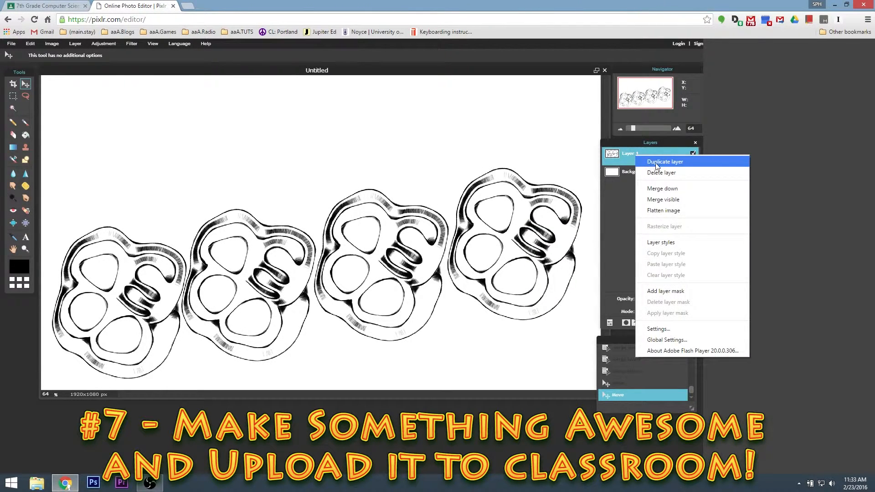
{"action": "left_click", "coordinate": [658, 164]}
{"action": "left_click_drag", "start_coordinate": [491, 257], "coordinate": [482, 171]}
{"action": "left_click", "coordinate": [29, 43]}
{"action": "left_click", "coordinate": [55, 112]}
{"action": "left_click_drag", "start_coordinate": [590, 49], "coordinate": [449, 112]}
{"action": "left_click_drag", "start_coordinate": [386, 196], "coordinate": [259, 184]}
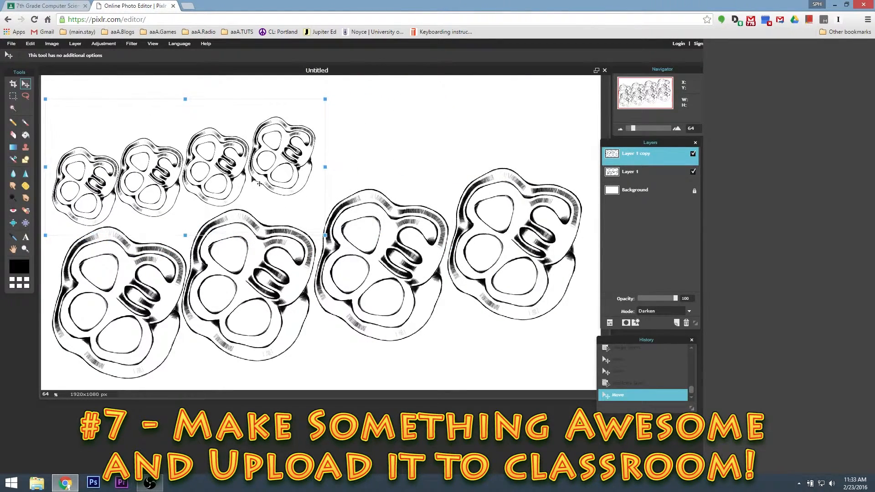
{"action": "left_click", "coordinate": [400, 157]}
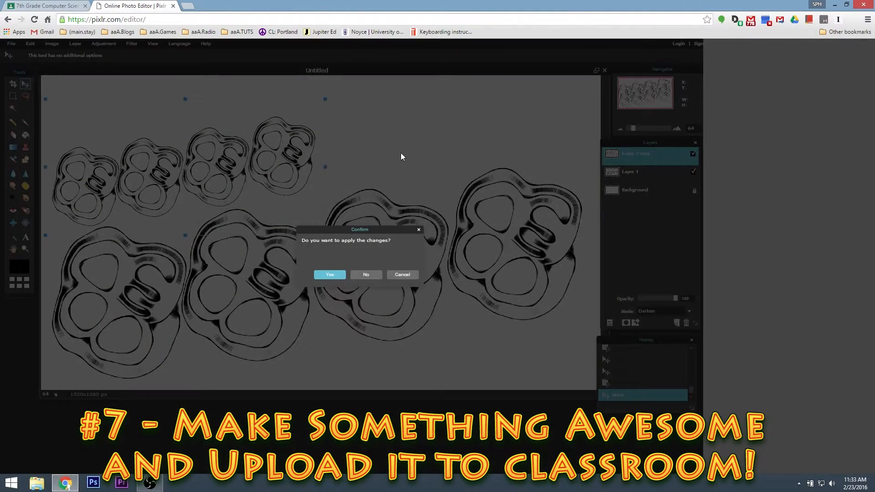
{"action": "left_click", "coordinate": [328, 275]}
Step: Duplicate the half-size row, scale the copy down by about half with Free transform and place it above the row's left half
{"action": "right_click", "coordinate": [644, 157]}
{"action": "left_click", "coordinate": [649, 158]}
{"action": "left_click_drag", "start_coordinate": [226, 168], "coordinate": [214, 116]}
{"action": "left_click", "coordinate": [30, 44]}
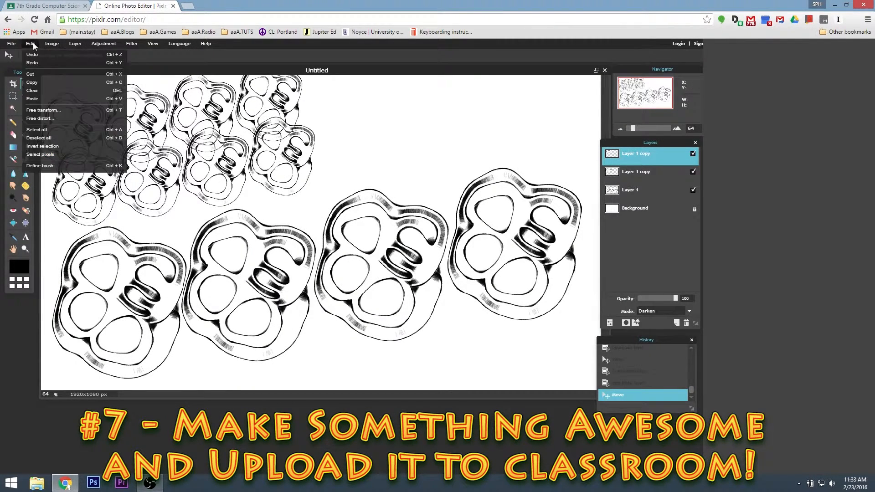
{"action": "left_click", "coordinate": [56, 109]}
{"action": "left_click_drag", "start_coordinate": [312, 45], "coordinate": [244, 78]}
{"action": "left_click_drag", "start_coordinate": [215, 115], "coordinate": [165, 119]}
{"action": "left_click", "coordinate": [327, 110]}
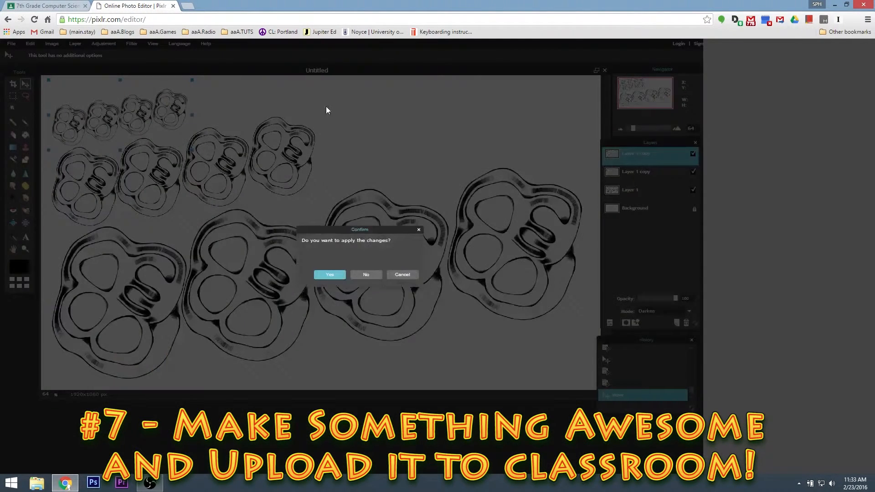
{"action": "left_click", "coordinate": [341, 274]}
Step: Duplicate the smallest row and shrink the copy to about half size with Free transform, fitting it in the canvas's upper-left corner
{"action": "right_click", "coordinate": [621, 151]}
{"action": "left_click", "coordinate": [638, 156]}
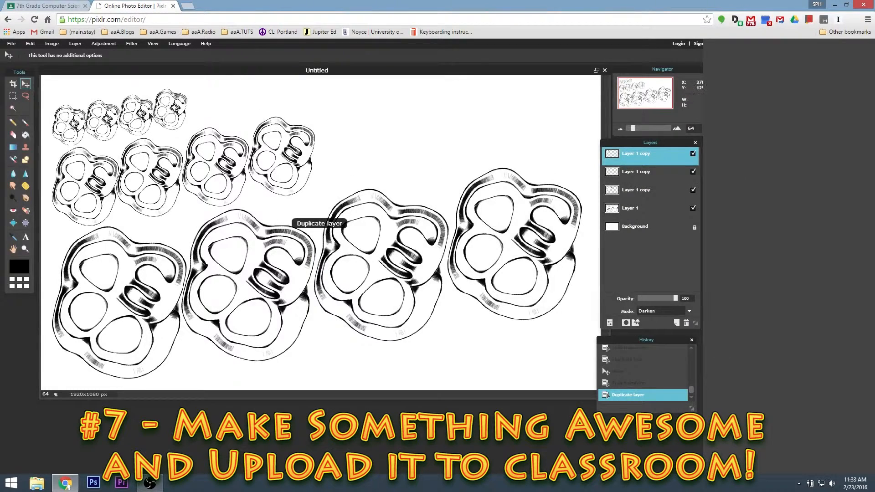
{"action": "left_click", "coordinate": [53, 44]}
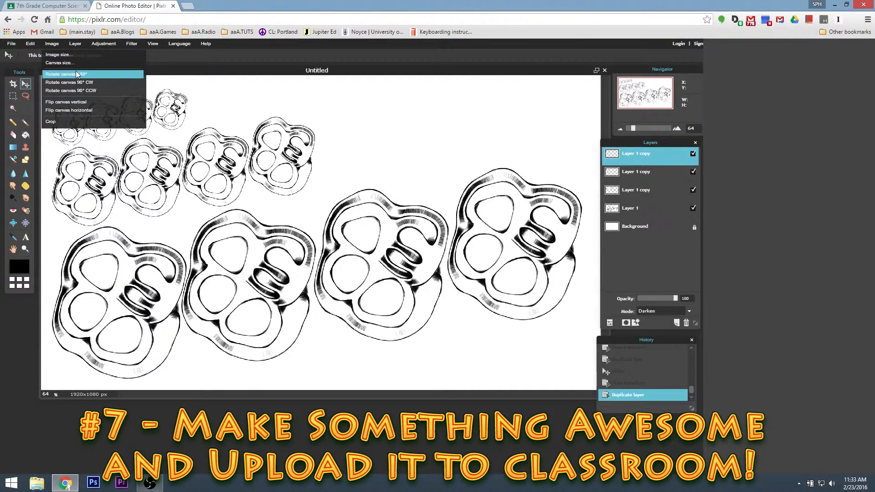
{"action": "mouse_move", "coordinate": [31, 44]}
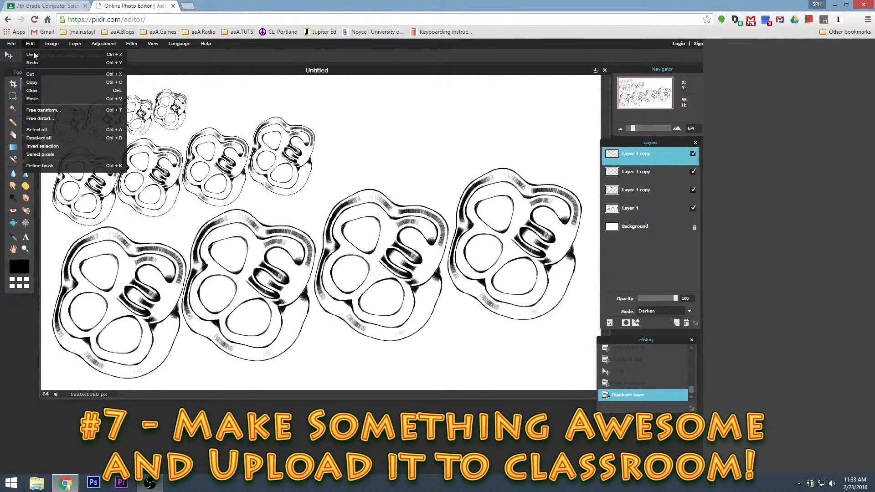
{"action": "left_click", "coordinate": [49, 109]}
{"action": "left_click_drag", "start_coordinate": [191, 79], "coordinate": [112, 92]}
{"action": "left_click", "coordinate": [392, 263]}
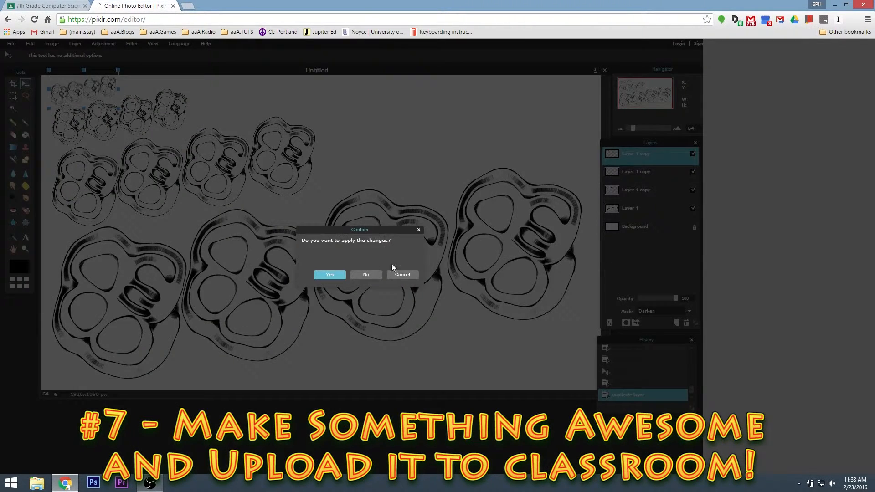
{"action": "left_click", "coordinate": [329, 274]}
Step: Duplicate the full-size row on Layer 1 and move the copy slightly above the original
{"action": "left_click", "coordinate": [632, 210]}
{"action": "right_click", "coordinate": [631, 209]}
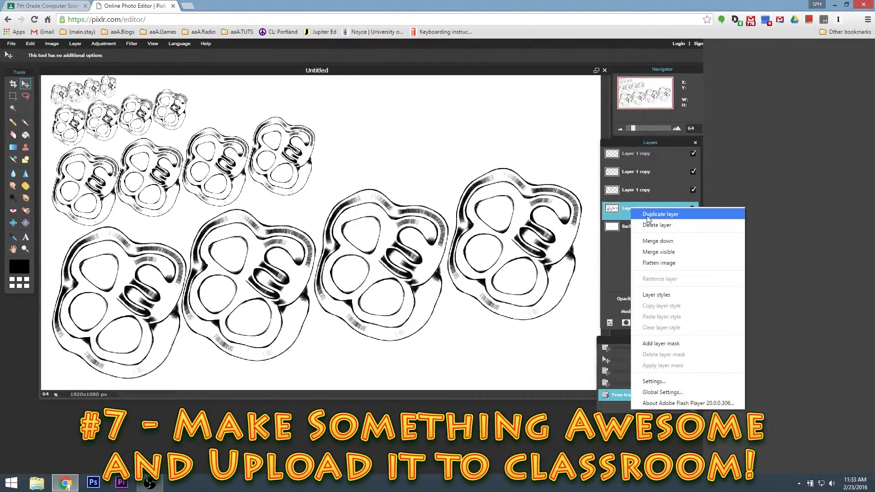
{"action": "left_click", "coordinate": [647, 214]}
{"action": "left_click_drag", "start_coordinate": [303, 269], "coordinate": [307, 222]}
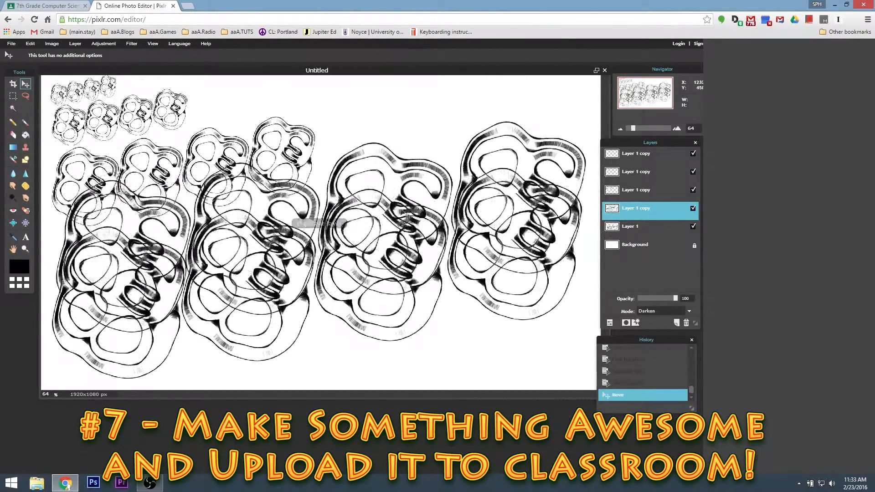
{"action": "left_click", "coordinate": [53, 44]}
{"action": "left_click", "coordinate": [54, 91]}
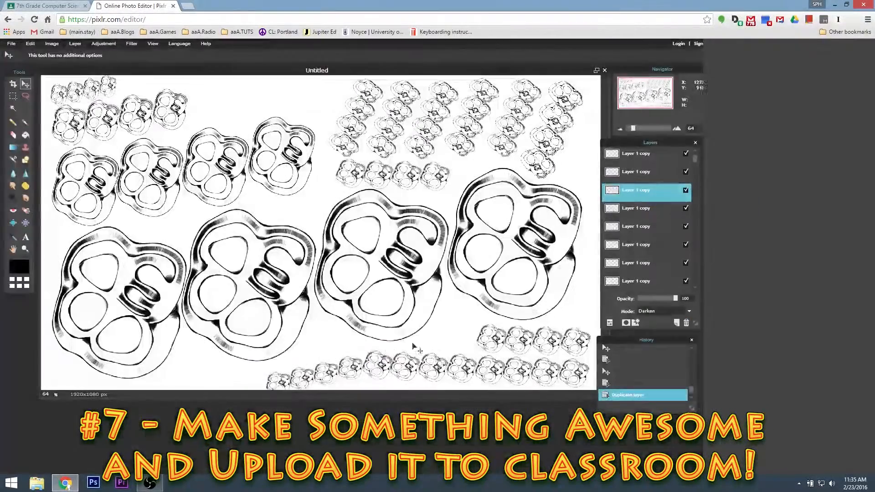
Step: Reshape the duplicated small row with Free distort and fit it directly left of the upper small row near the canvas's lower-right corner
{"action": "left_click", "coordinate": [33, 43]}
{"action": "left_click", "coordinate": [48, 119]}
{"action": "left_click_drag", "start_coordinate": [516, 341], "coordinate": [403, 322]}
{"action": "left_click_drag", "start_coordinate": [467, 336], "coordinate": [474, 331]}
{"action": "left_click", "coordinate": [527, 303]}
{"action": "left_click", "coordinate": [333, 275]}
Step: Select another small-row copy further down the layer stack and apply Free distort to it
{"action": "left_click", "coordinate": [637, 208]}
{"action": "left_click", "coordinate": [637, 229]}
{"action": "left_click", "coordinate": [33, 44]}
{"action": "left_click", "coordinate": [47, 120]}
{"action": "left_click", "coordinate": [504, 295]}
{"action": "left_click", "coordinate": [334, 276]}
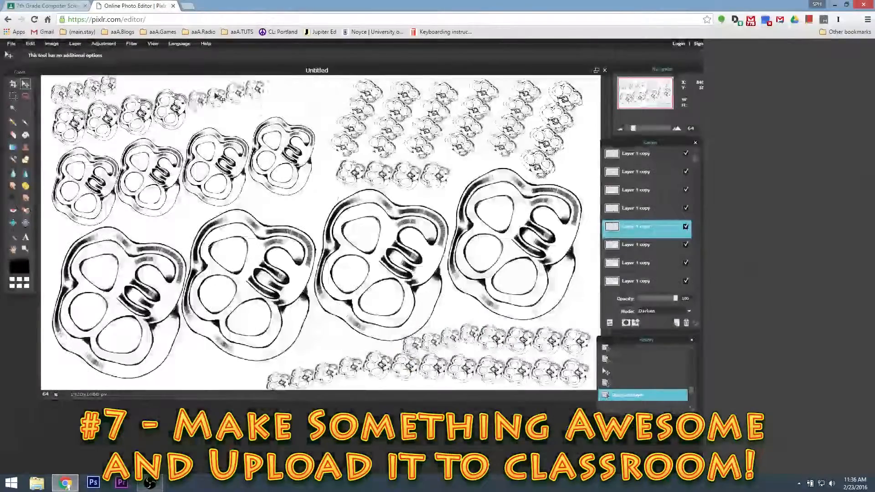
Step: Free distort the selected small-row copy into a steep column at the canvas's lower edge, between the first two large drawings
{"action": "left_click", "coordinate": [33, 44]}
{"action": "left_click", "coordinate": [48, 120]}
{"action": "left_click_drag", "start_coordinate": [454, 308], "coordinate": [204, 360]}
{"action": "left_click", "coordinate": [283, 296]}
{"action": "left_click", "coordinate": [330, 275]}
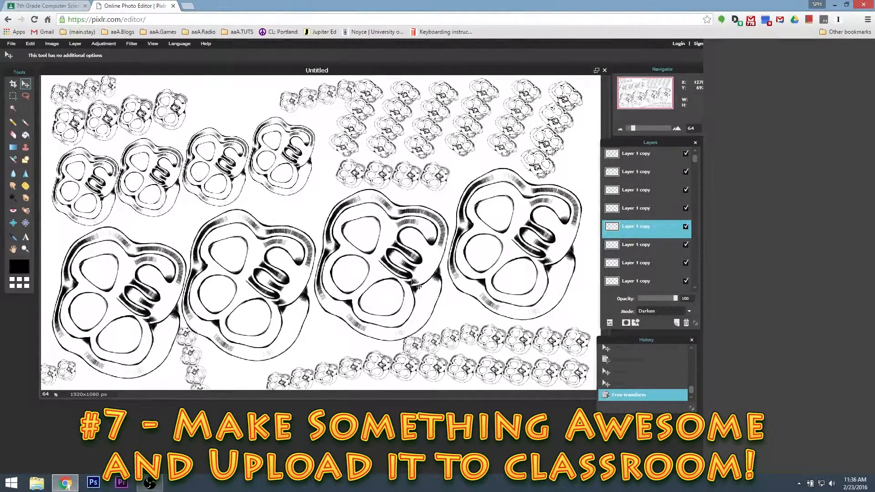
Step: Set up saving the image to the computer as a JPEG at quality 100, named with the author's name followed by "1080 ART"
{"action": "left_click", "coordinate": [11, 44]}
{"action": "left_click", "coordinate": [14, 91]}
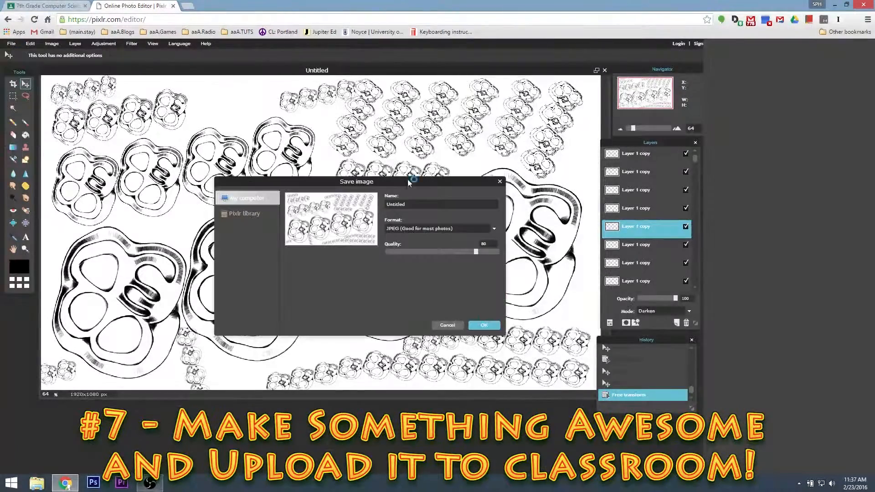
{"action": "left_click_drag", "start_coordinate": [480, 253], "coordinate": [499, 251]}
{"action": "left_click", "coordinate": [409, 207]}
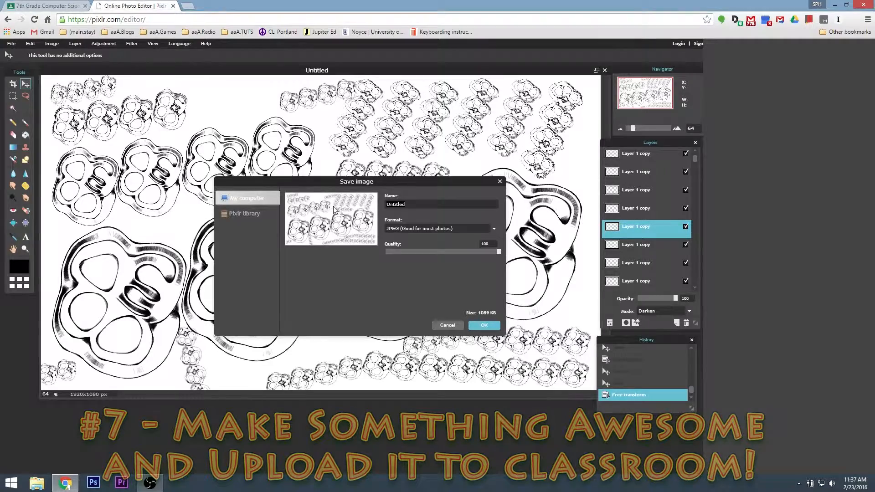
{"action": "type", "text": "Mr H"}
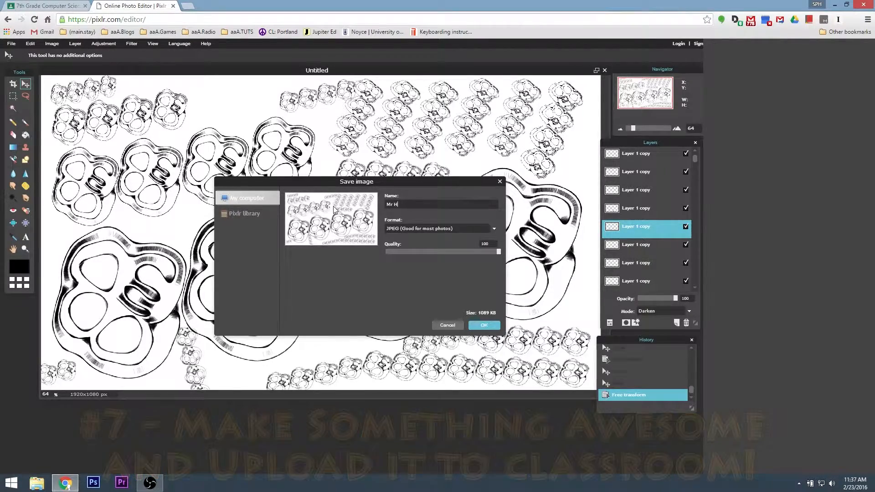
{"action": "type", "text": "iggins 1080 "}
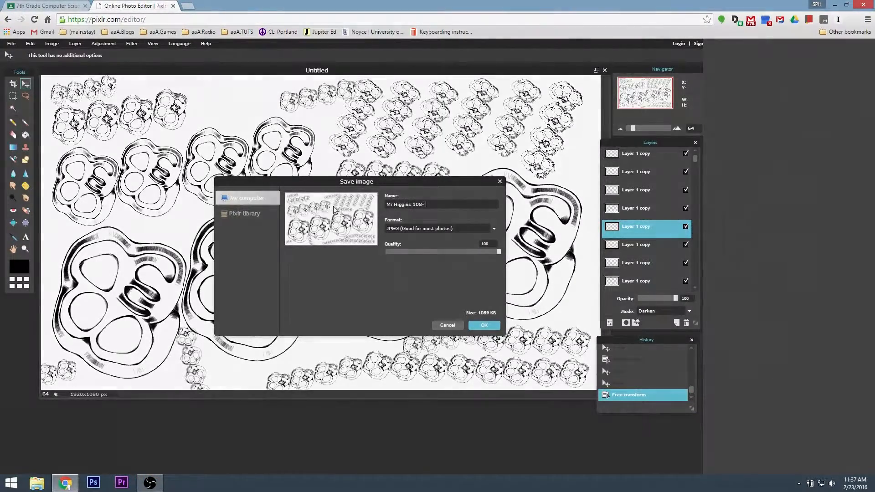
{"action": "type", "text": "ART POSTER"}
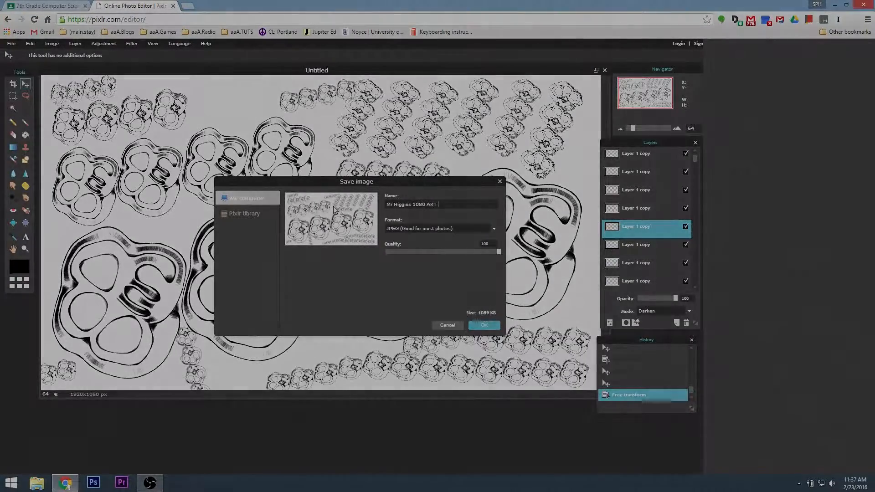